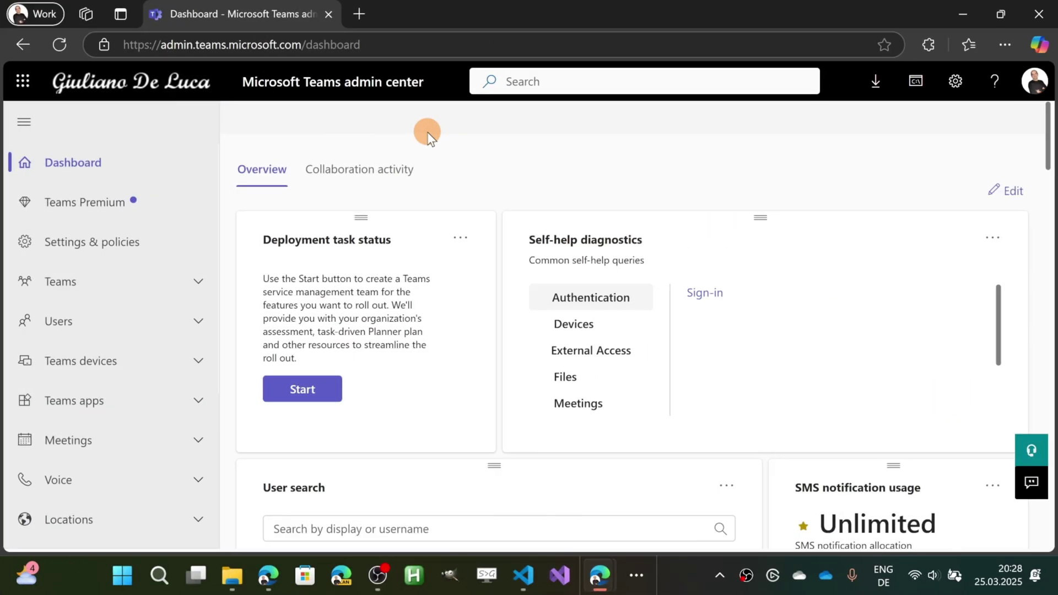
- Open the global org-wide Meeting settings under Settings & policies and review the Meeting scheduling options
click(144, 258)
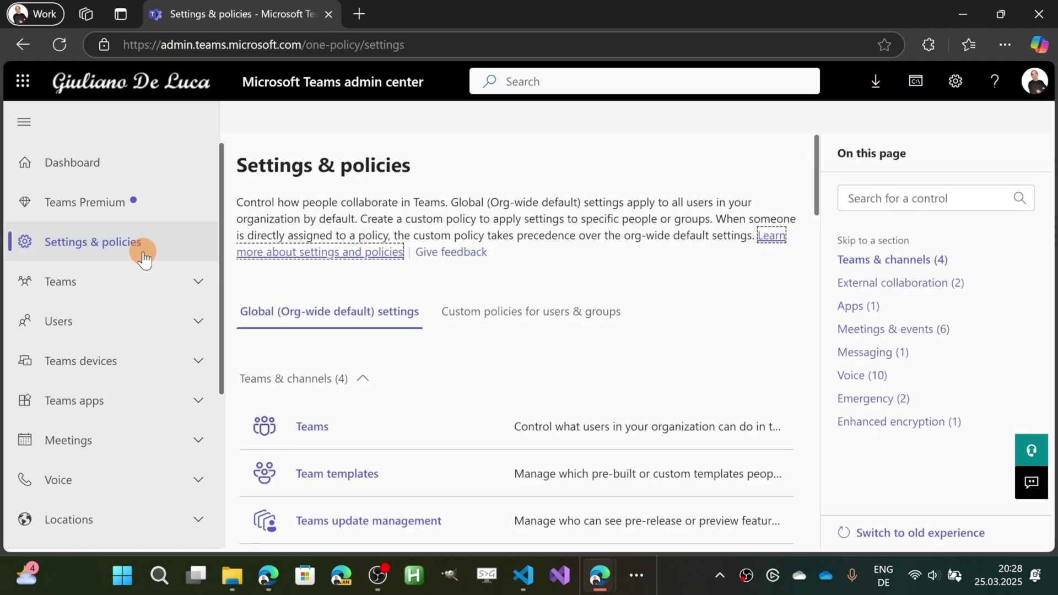
scroll(468, 339, down, 1)
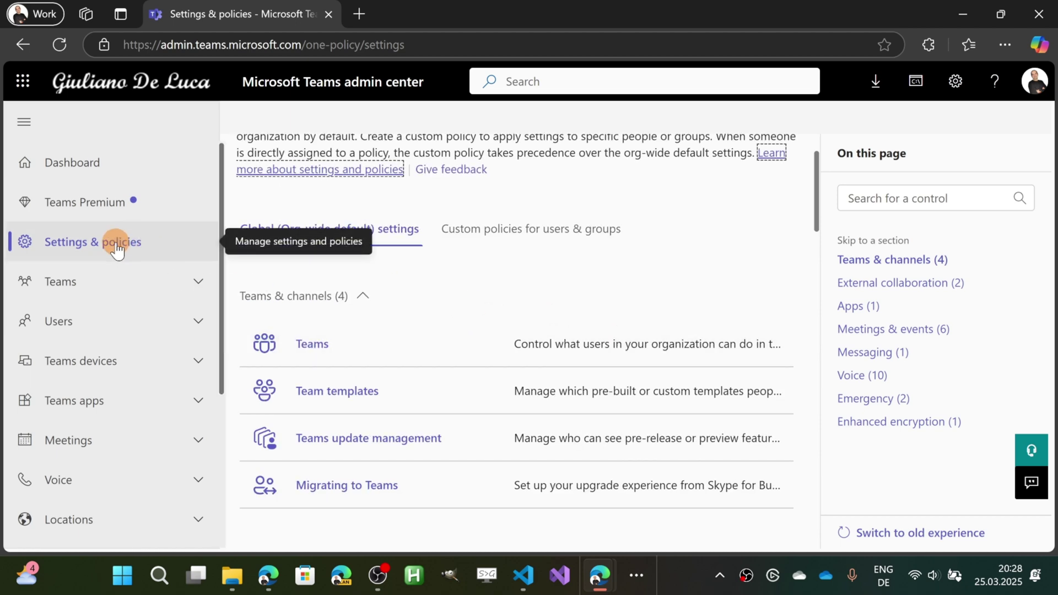
scroll(369, 292, down, 10)
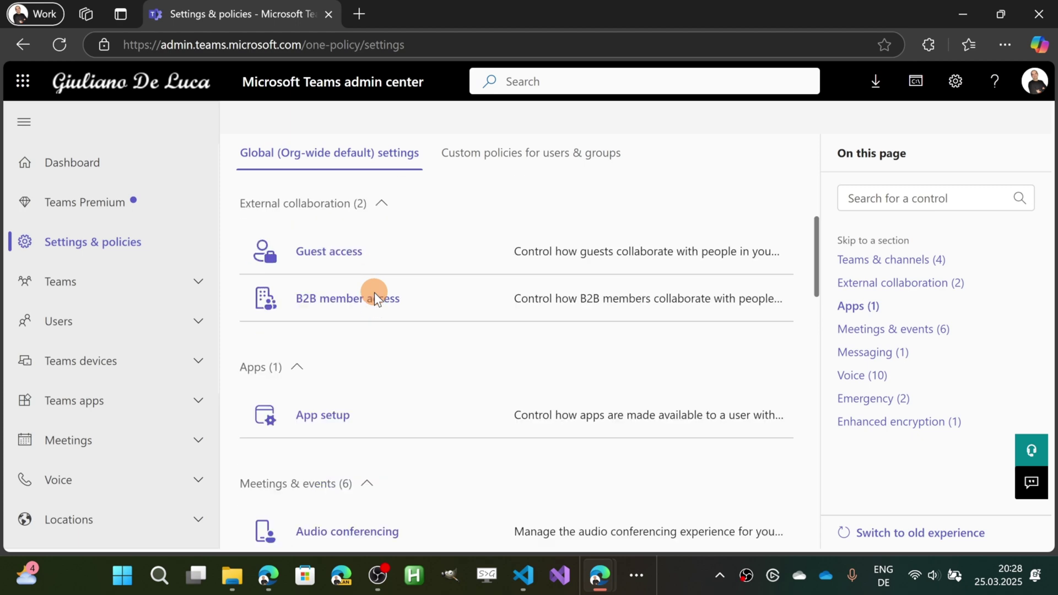
click(309, 351)
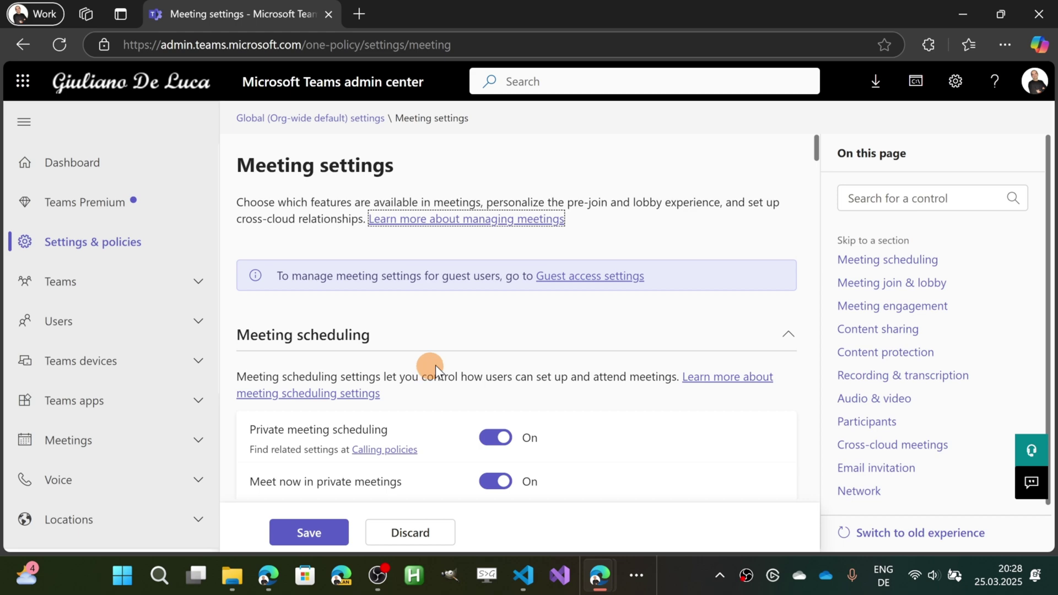
scroll(463, 339, down, 3)
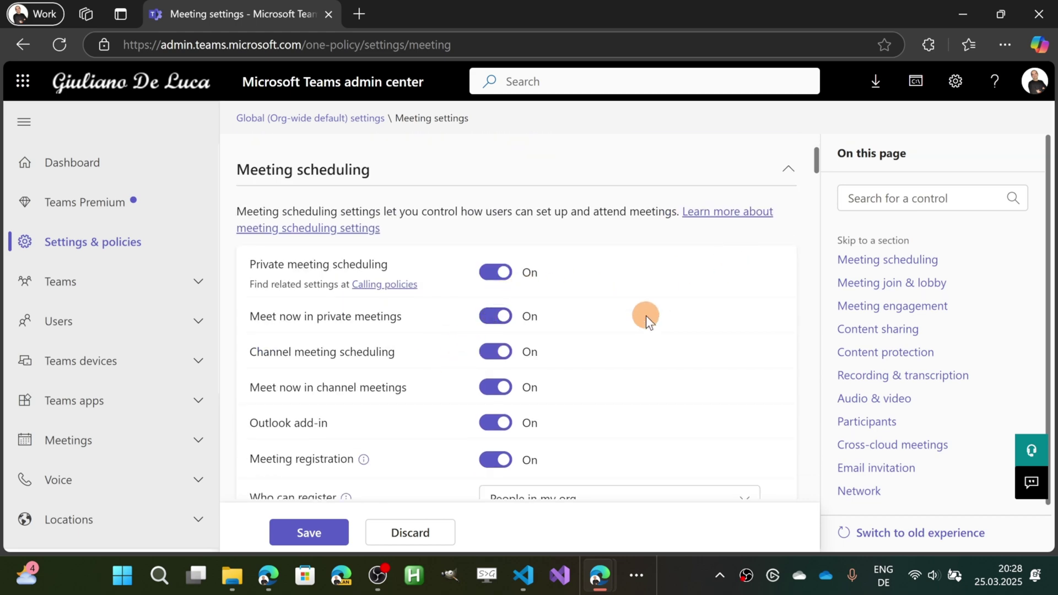
scroll(646, 316, down, 3)
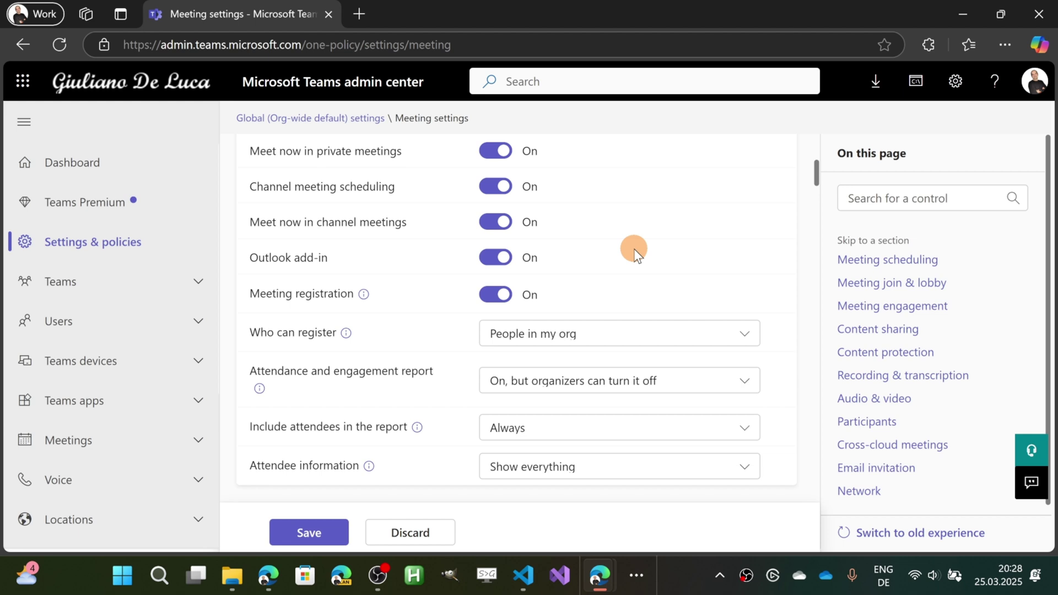
scroll(634, 249, down, 2)
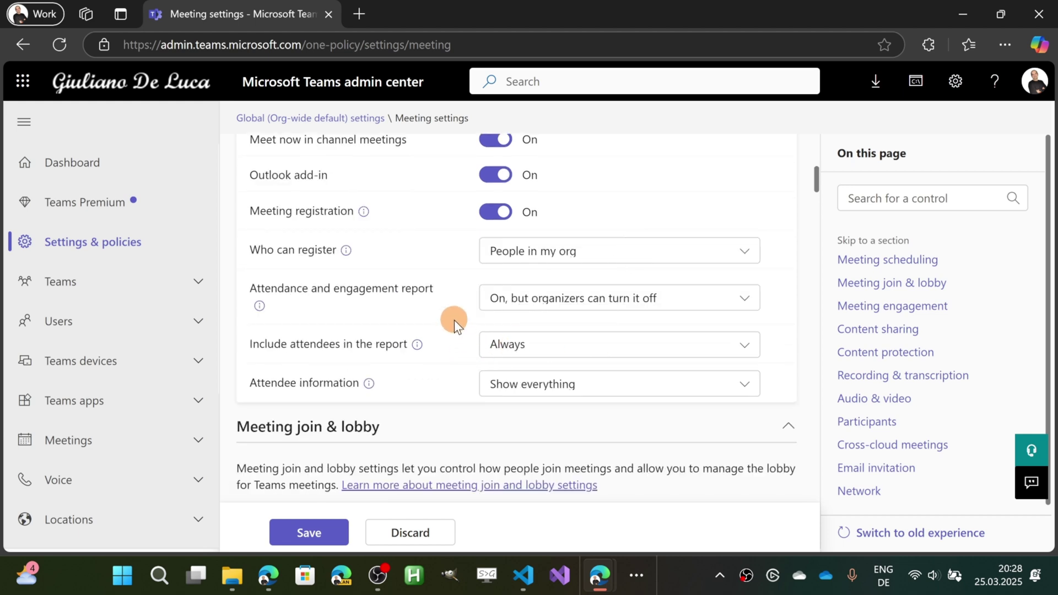
scroll(455, 320, up, 8)
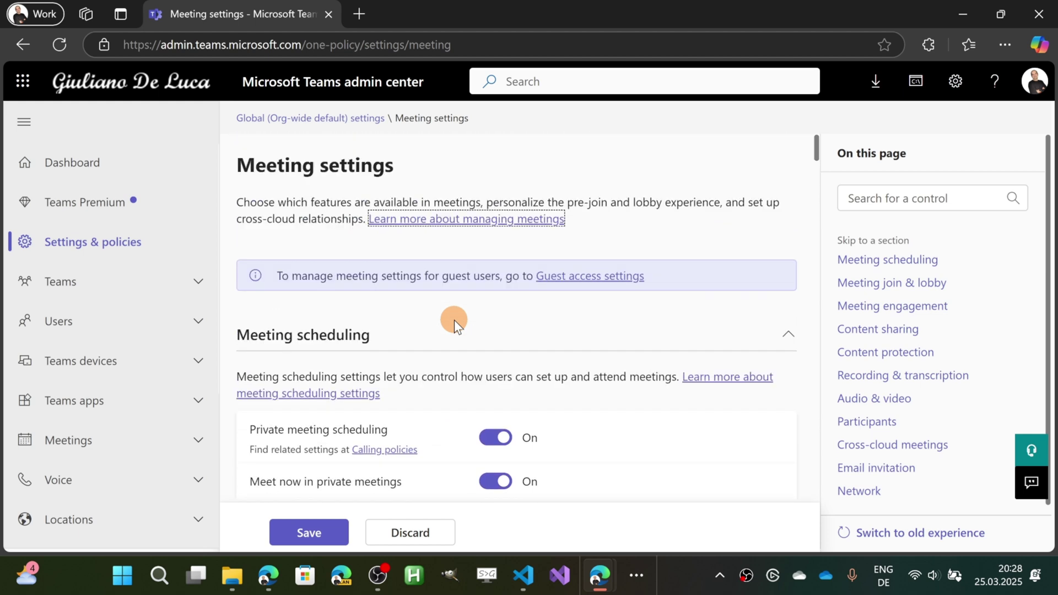
scroll(454, 319, down, 5)
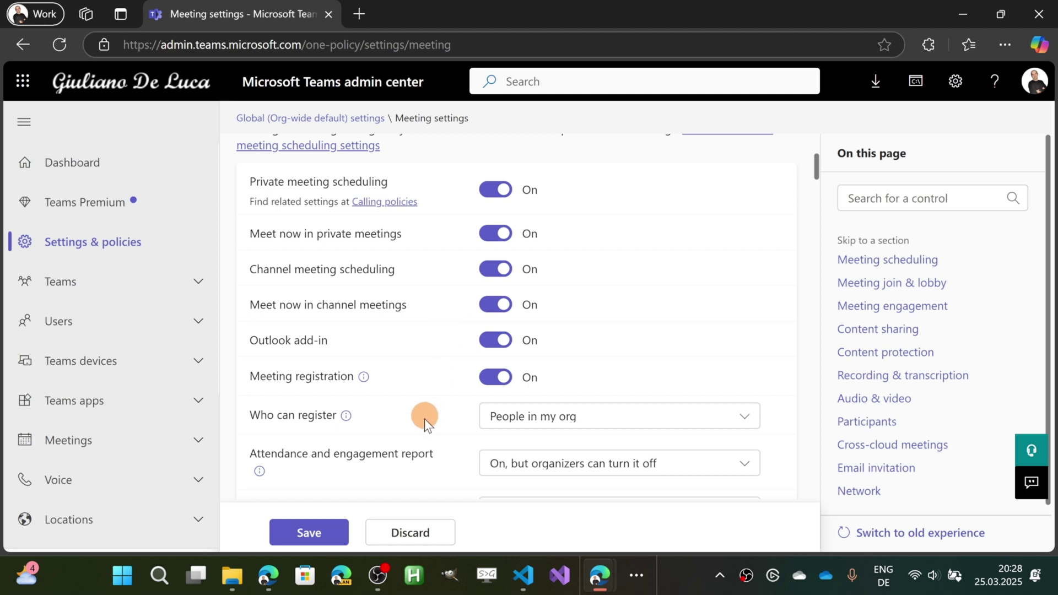
- Switch to Visual Studio Code and review the TeamsEnableChangeNameParticipants.ps1 script, including Connect-MicrosoftTeams and the -ParticipantNameChange parameter
click(530, 585)
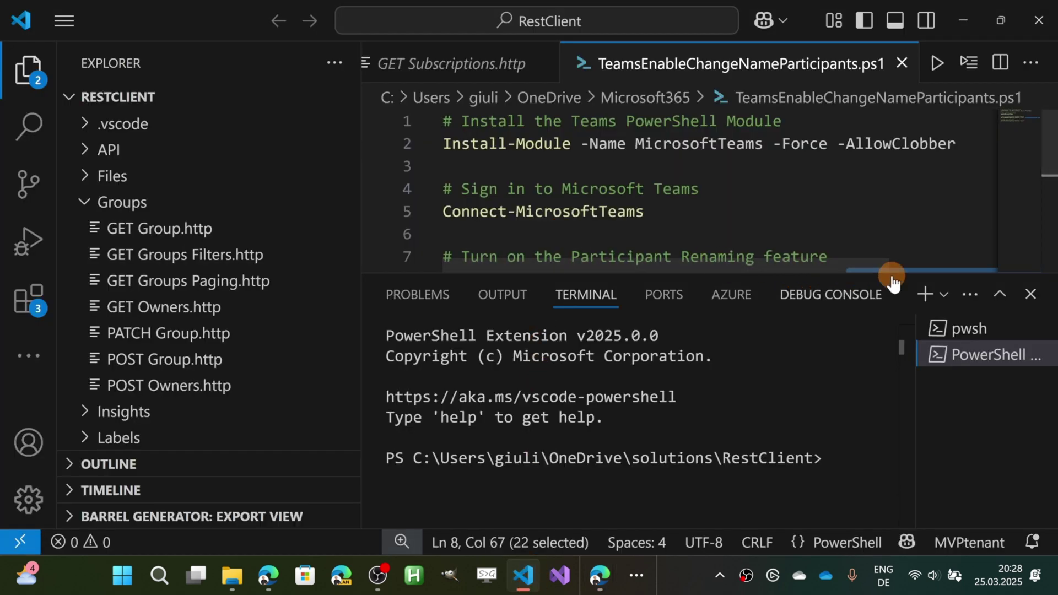
key(ctrl+j)
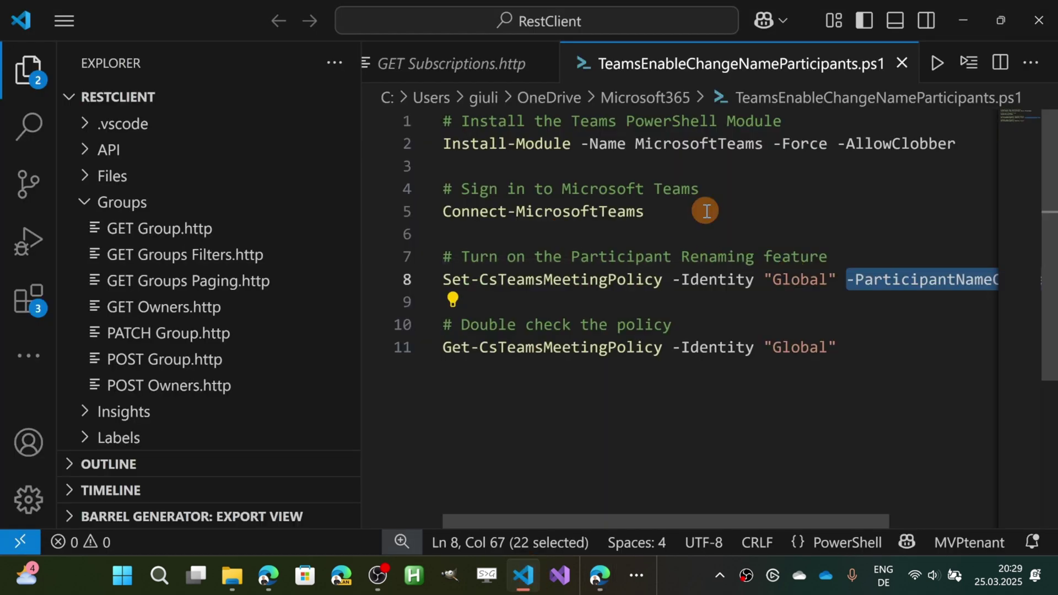
click(765, 190)
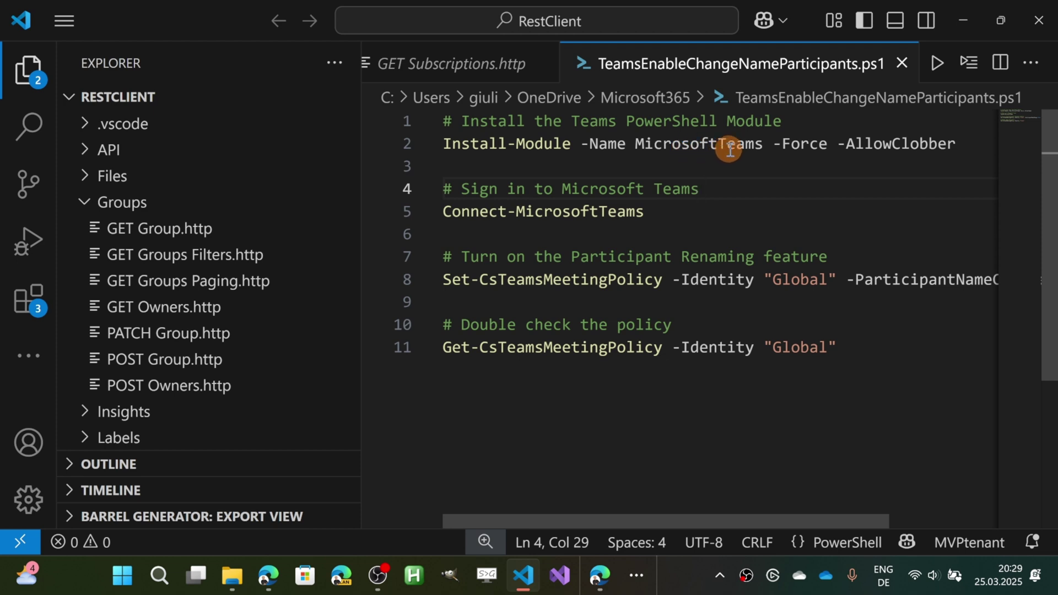
drag(650, 213, 471, 212)
click(710, 226)
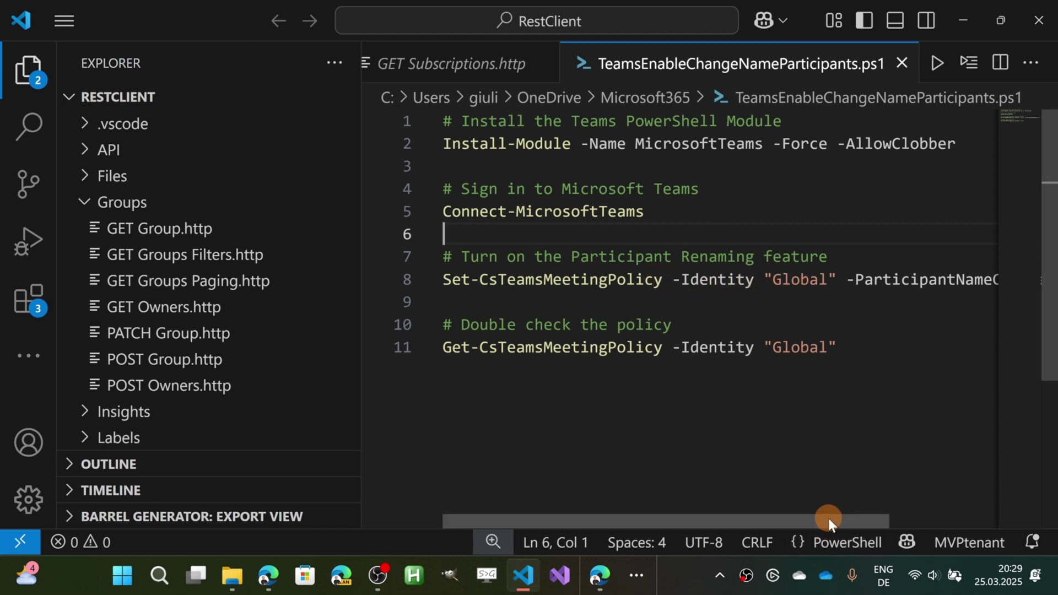
drag(829, 518, 946, 520)
double_click(821, 284)
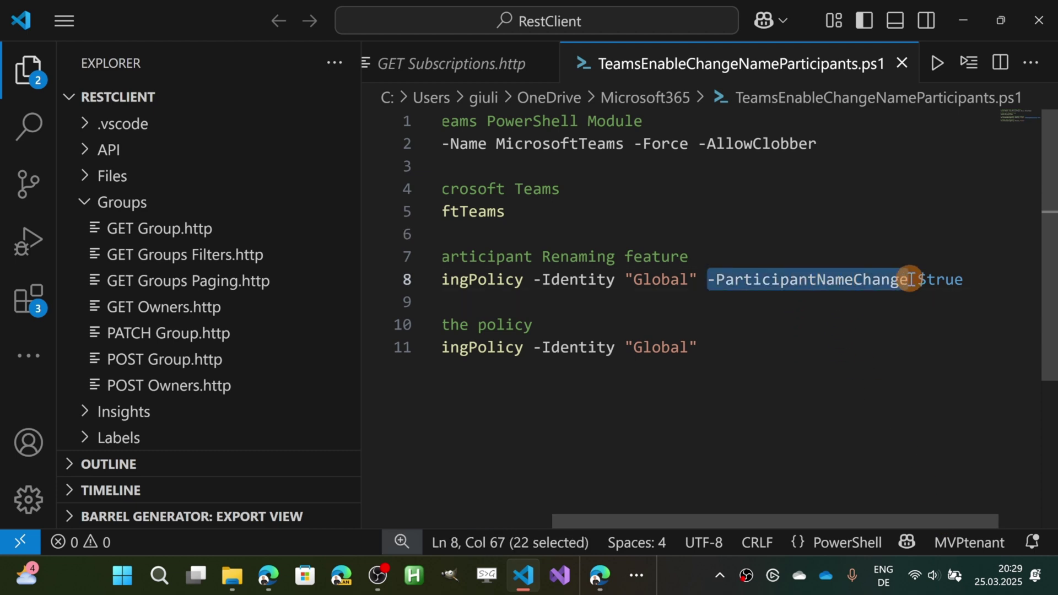
drag(683, 521, 529, 518)
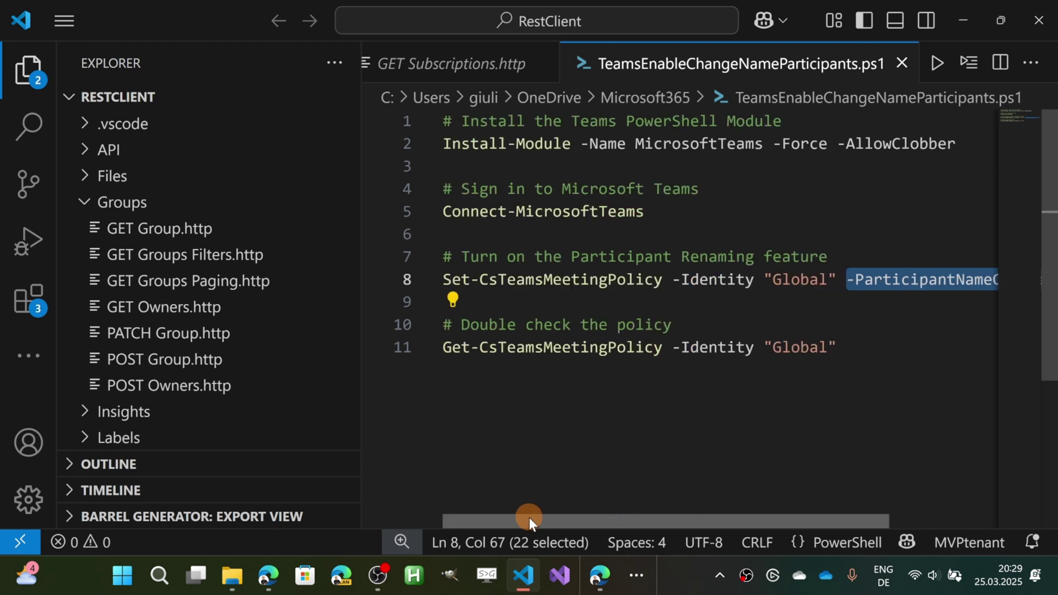
- Switch to Microsoft Teams and join the "Project X recurring meetings" meeting
click(638, 586)
click(676, 526)
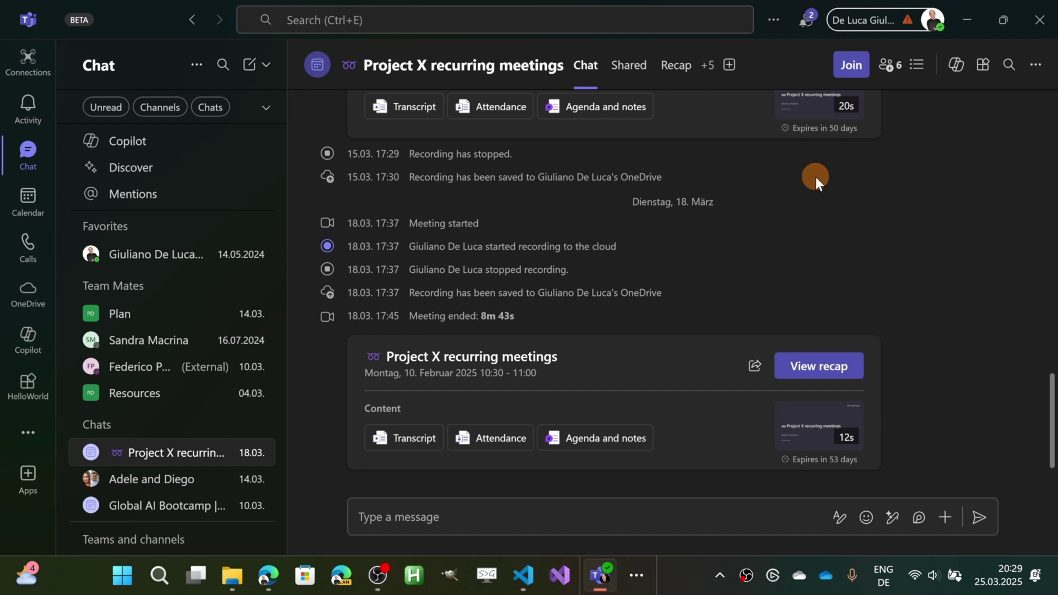
click(848, 67)
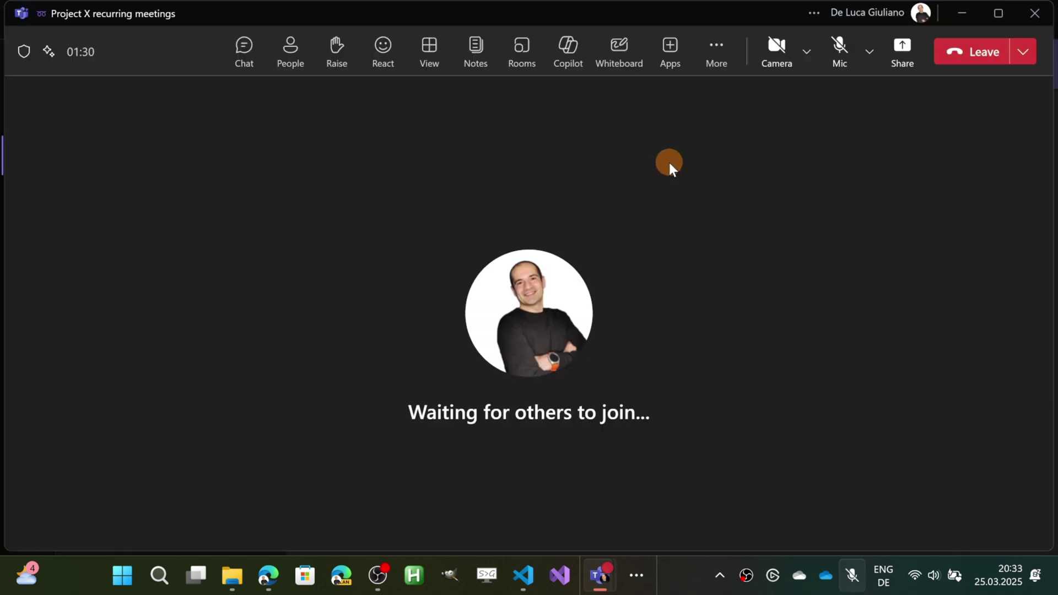
- Enable "Let people edit their display name" in the Participation section of this meeting's options and apply the change
click(720, 65)
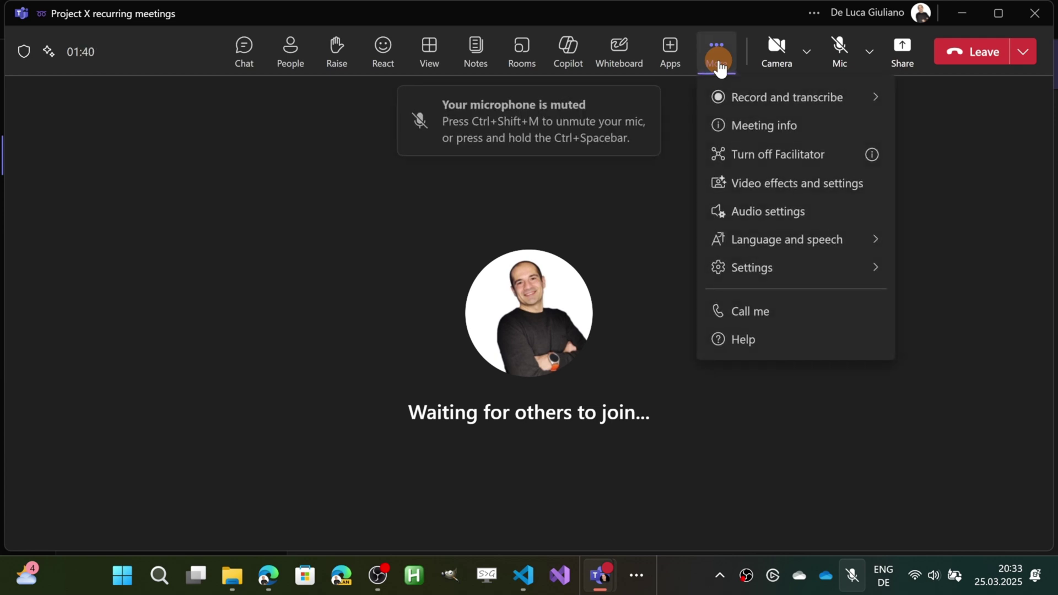
click(737, 267)
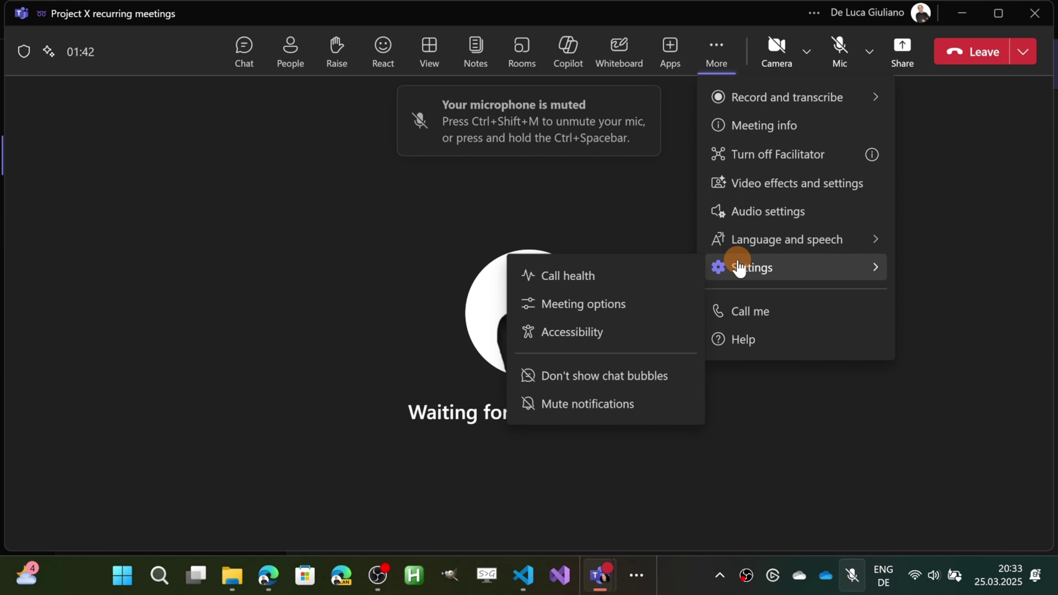
click(639, 303)
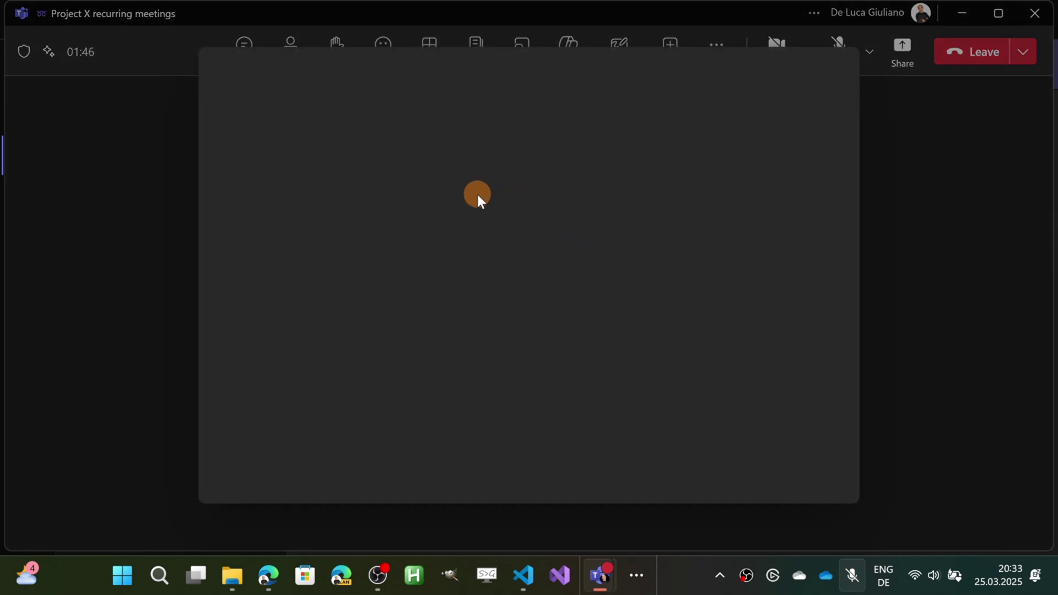
scroll(485, 237, down, 3)
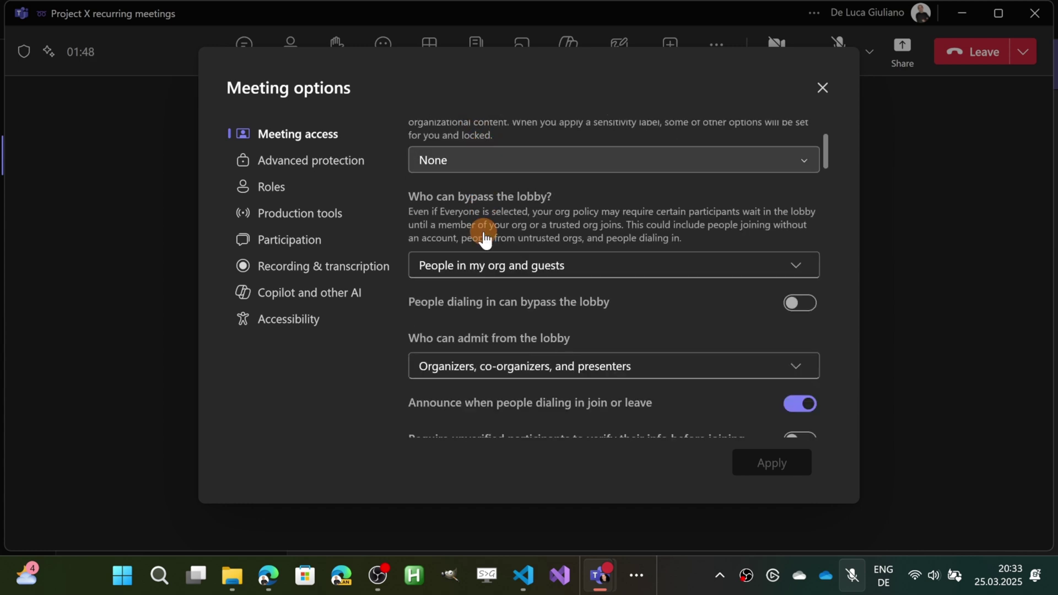
scroll(521, 273, down, 3)
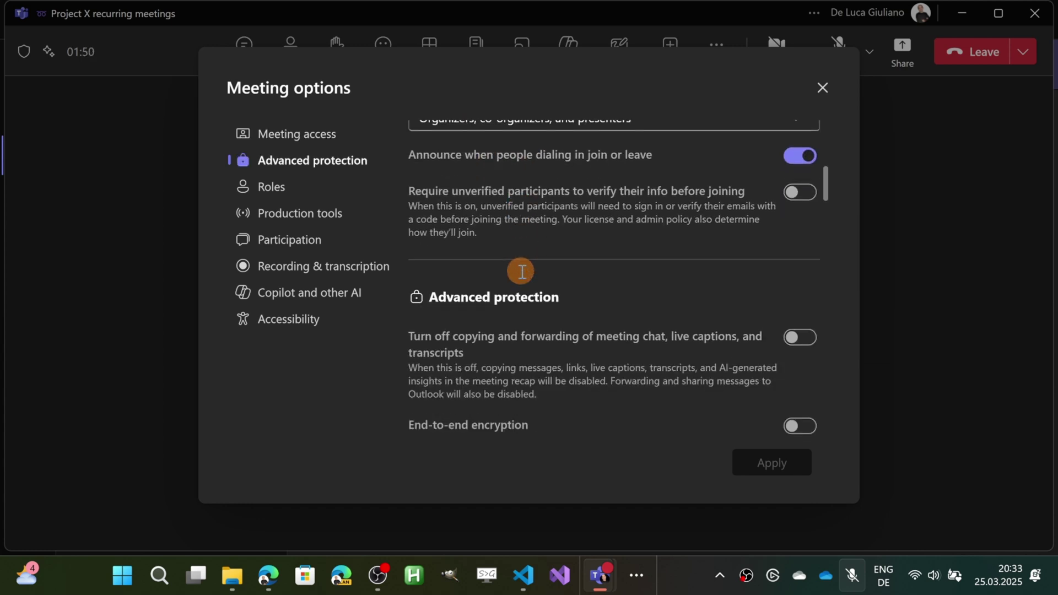
scroll(522, 236, down, 3)
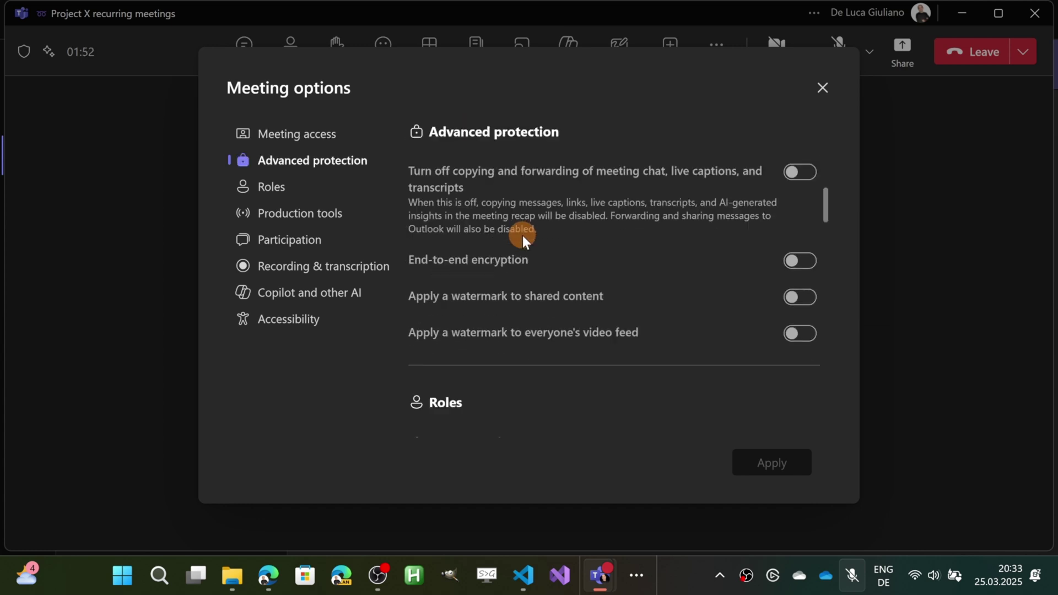
scroll(522, 236, down, 3)
scroll(523, 236, down, 5)
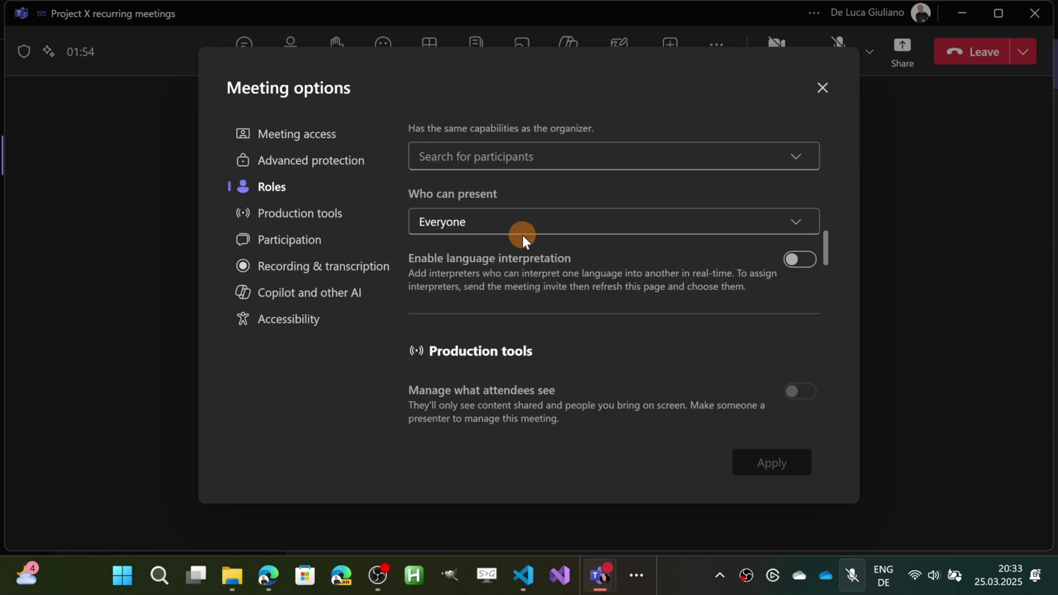
scroll(523, 239, down, 2)
scroll(523, 239, down, 4)
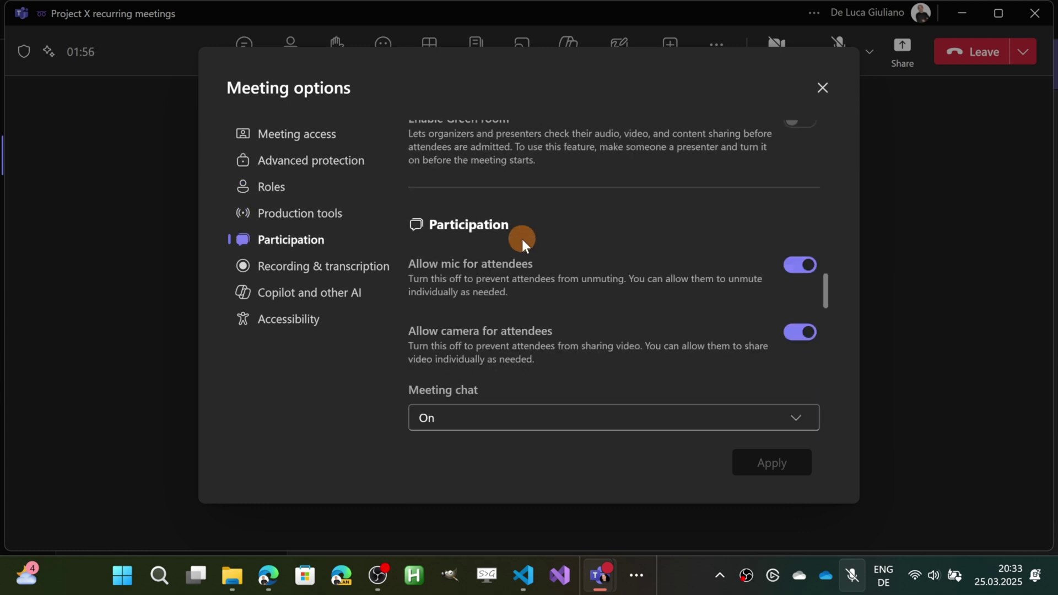
scroll(504, 272, down, 4)
scroll(507, 274, down, 3)
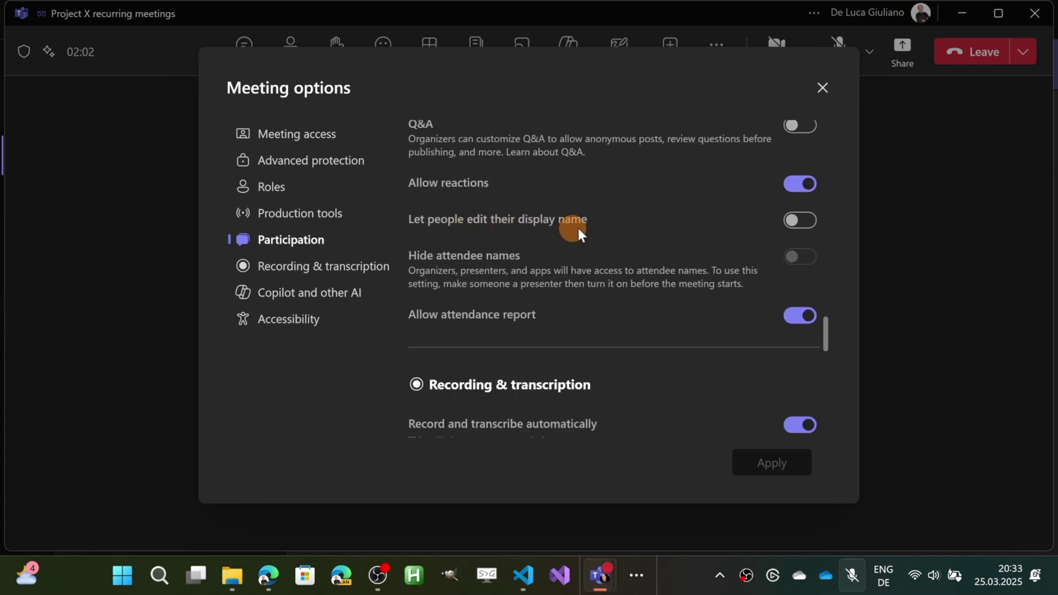
click(806, 221)
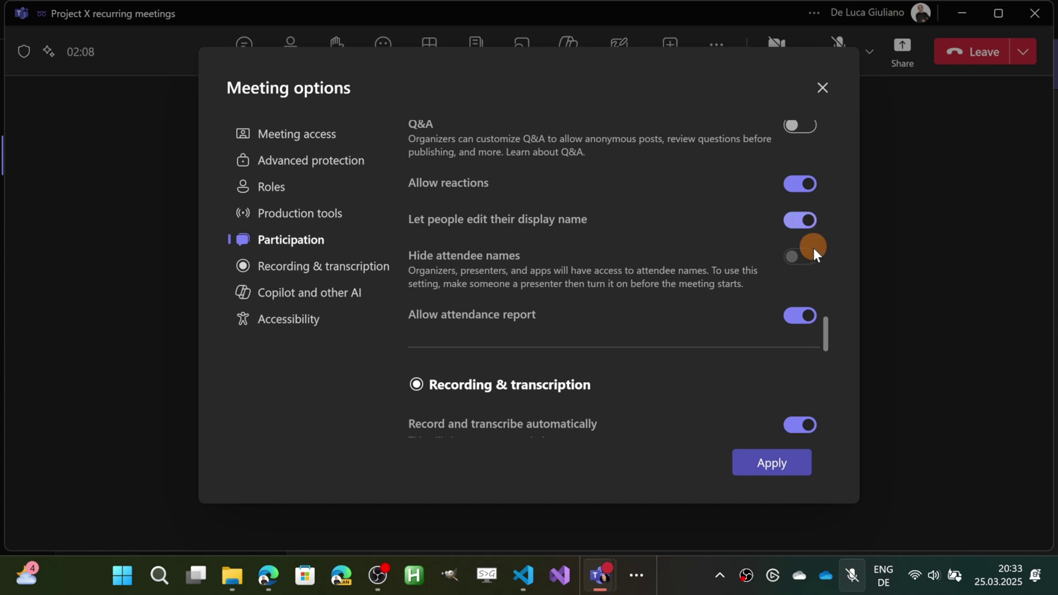
click(783, 473)
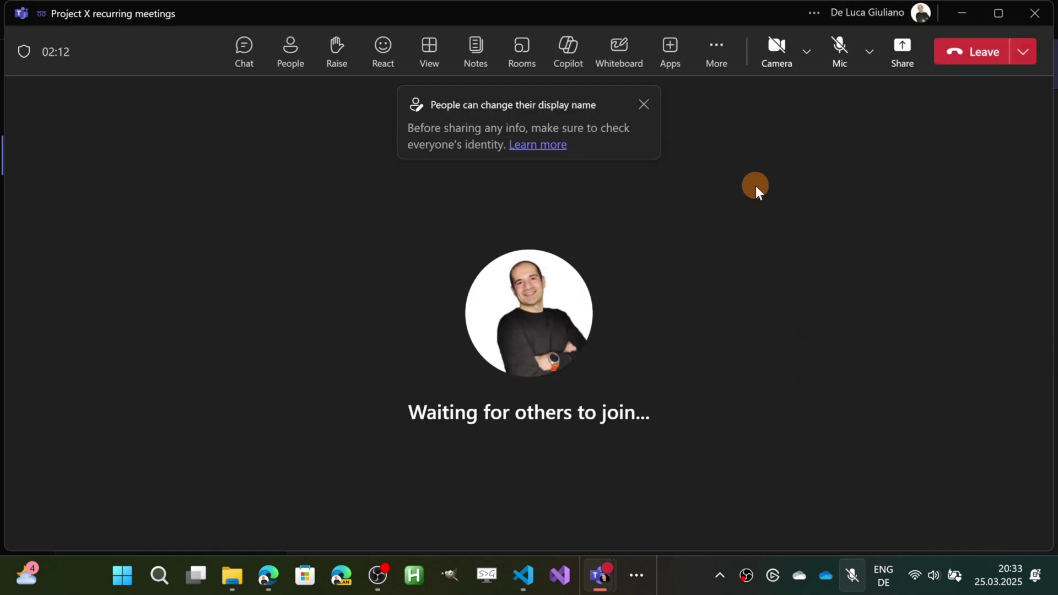
- Check the organizer's profile card, and open the participants list to examine the actions offered for the organizer's entry
click(546, 309)
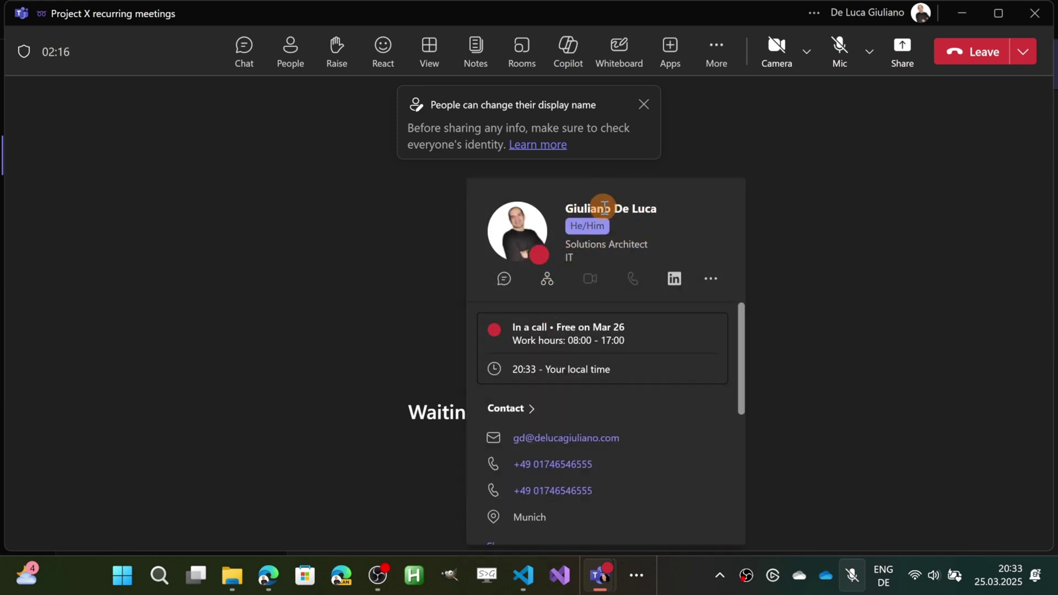
click(329, 194)
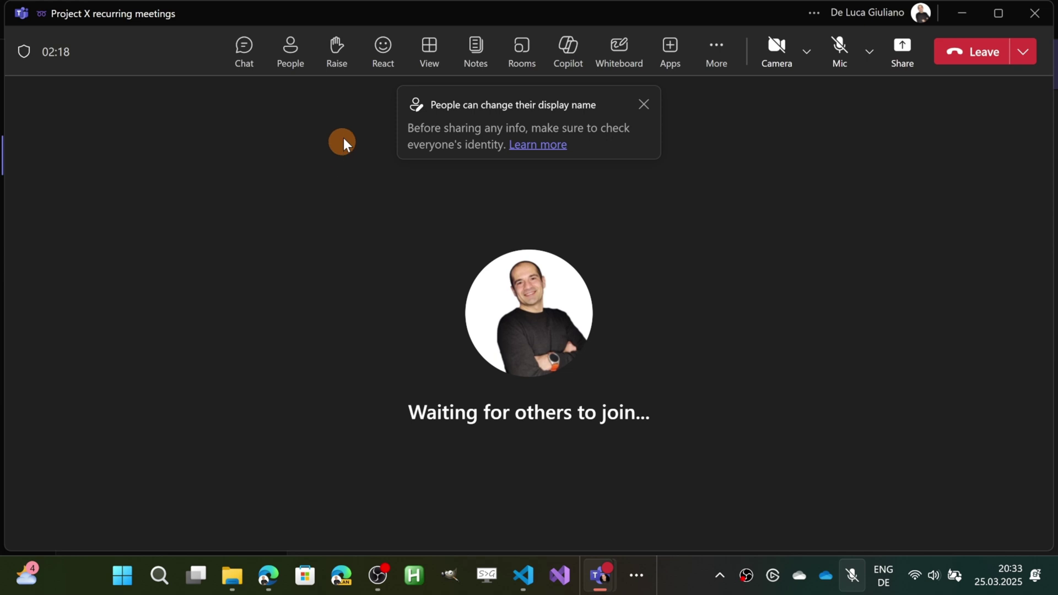
click(290, 53)
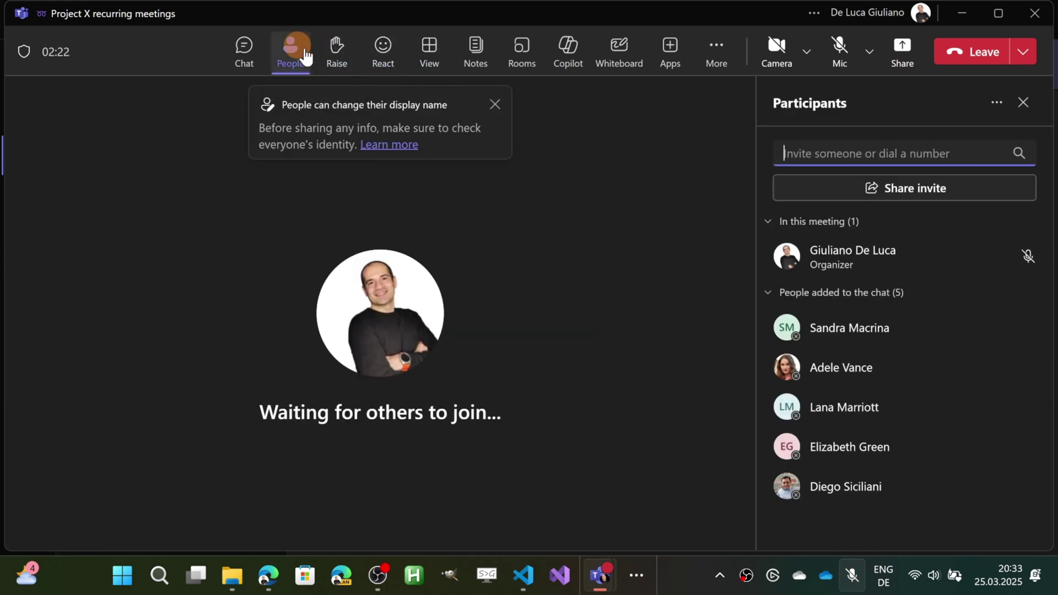
click(893, 253)
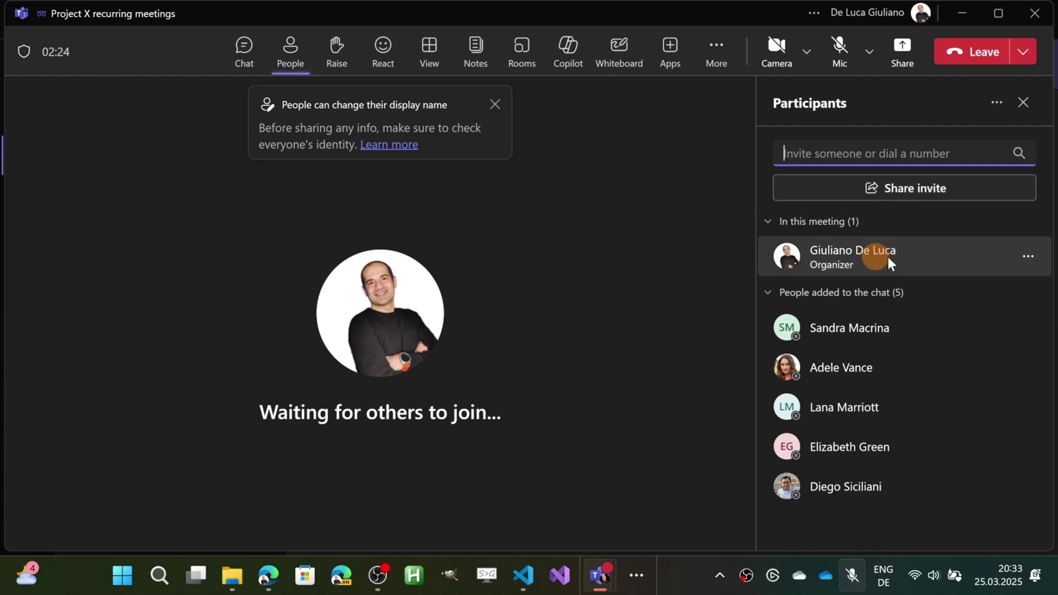
click(1029, 256)
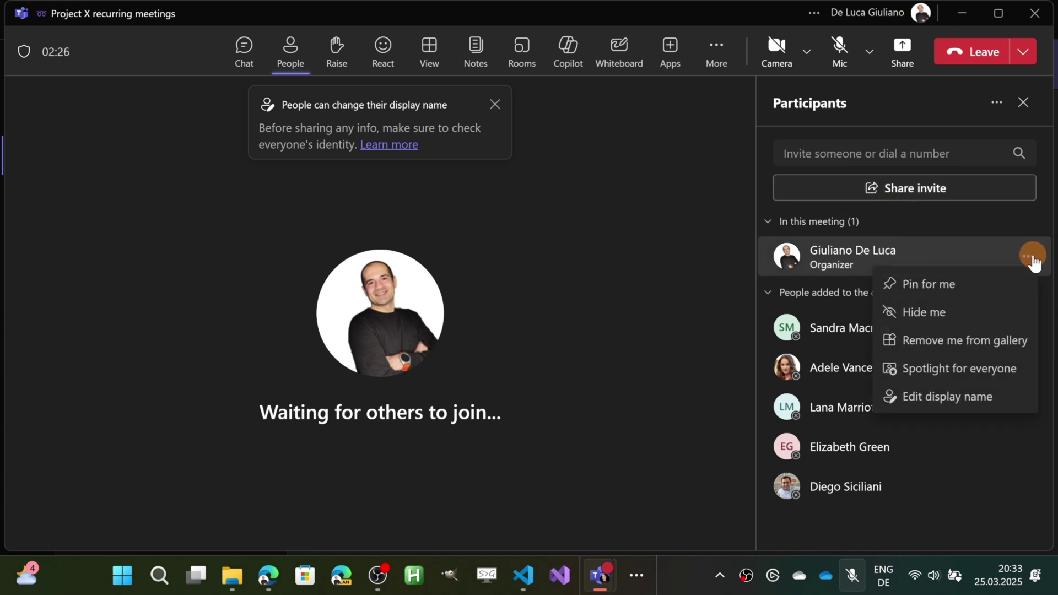
click(1033, 259)
click(1026, 255)
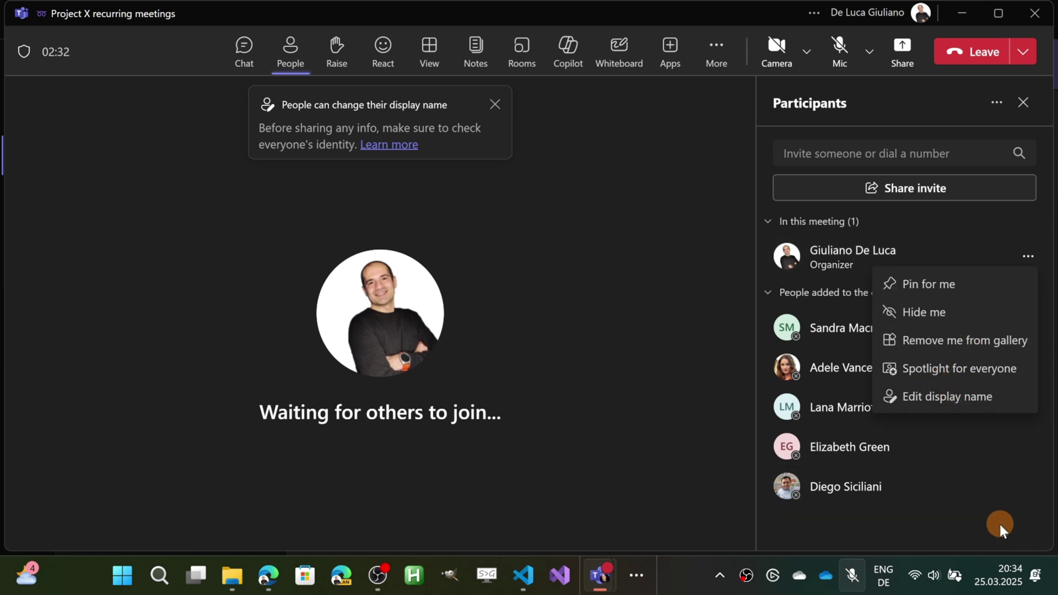
click(947, 542)
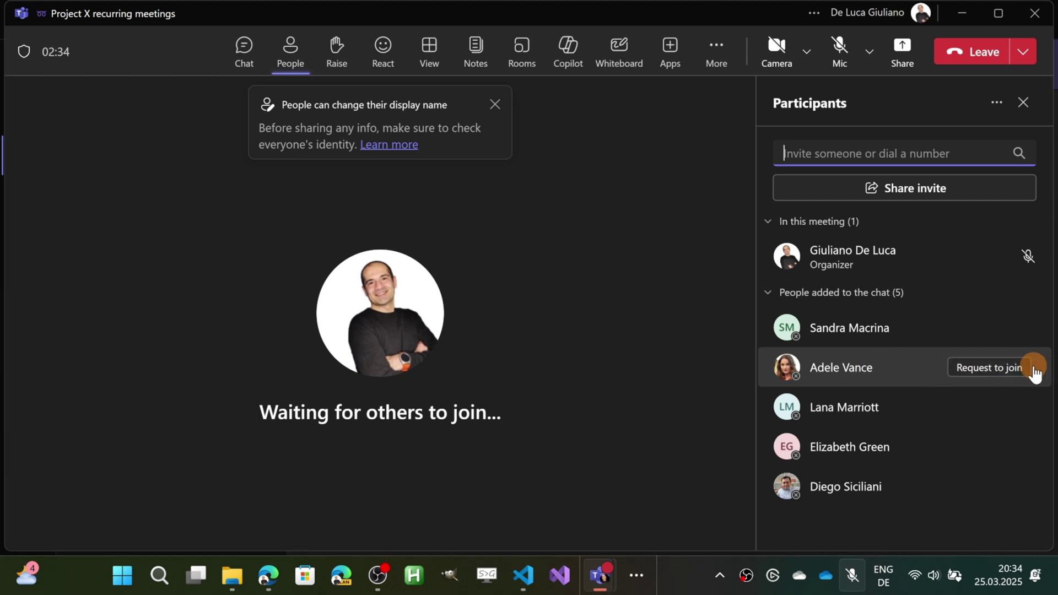
mouse_move(965, 321)
click(1029, 254)
click(997, 272)
- Append "The Wise" to the organizer's display name for this meeting, save it, and view the organizer's profile card
click(1028, 255)
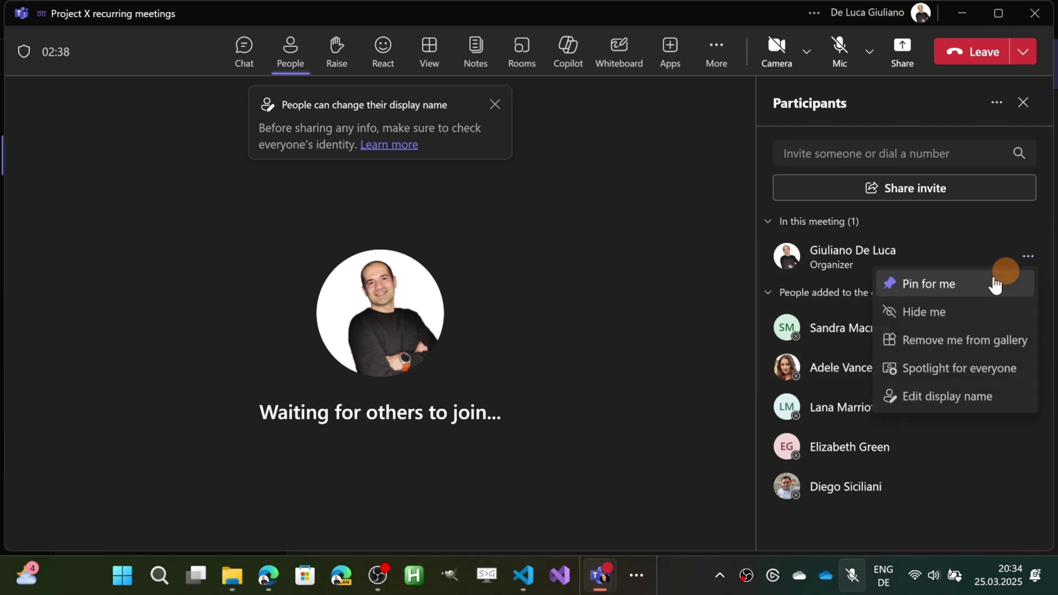
click(935, 396)
click(473, 301)
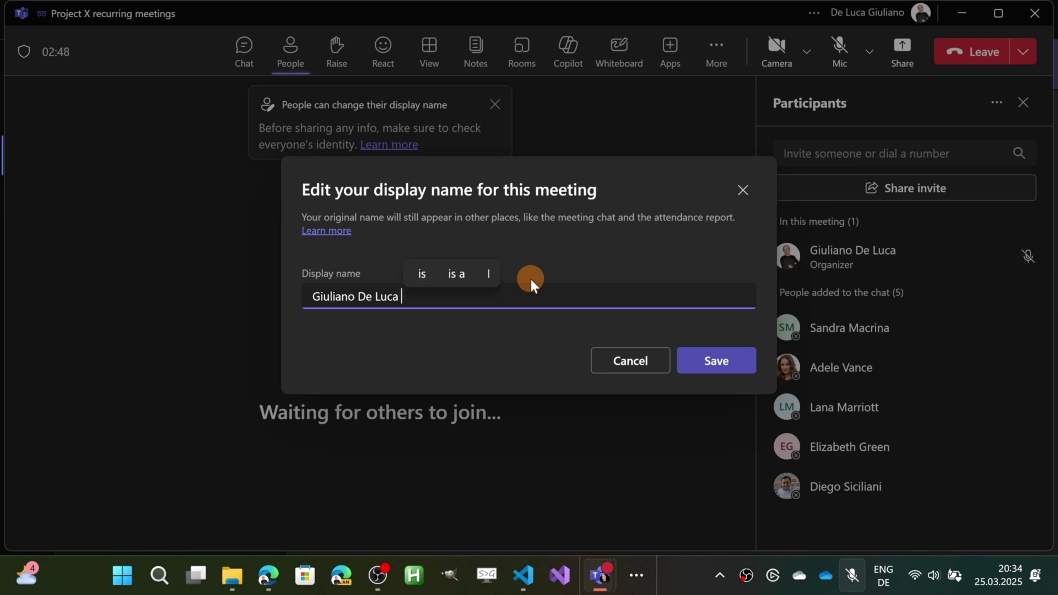
text(The Wise)
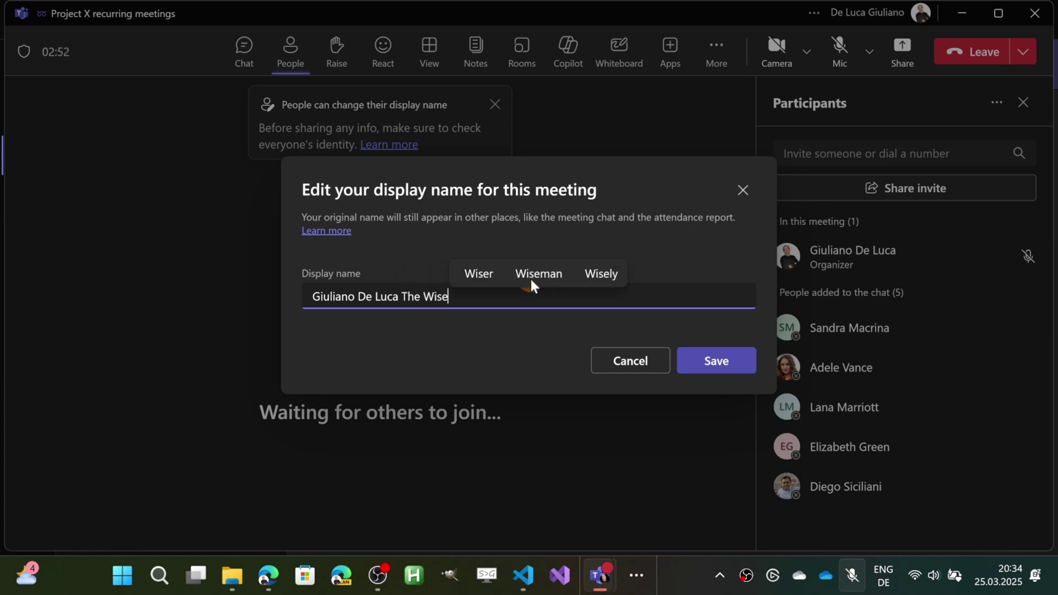
click(709, 367)
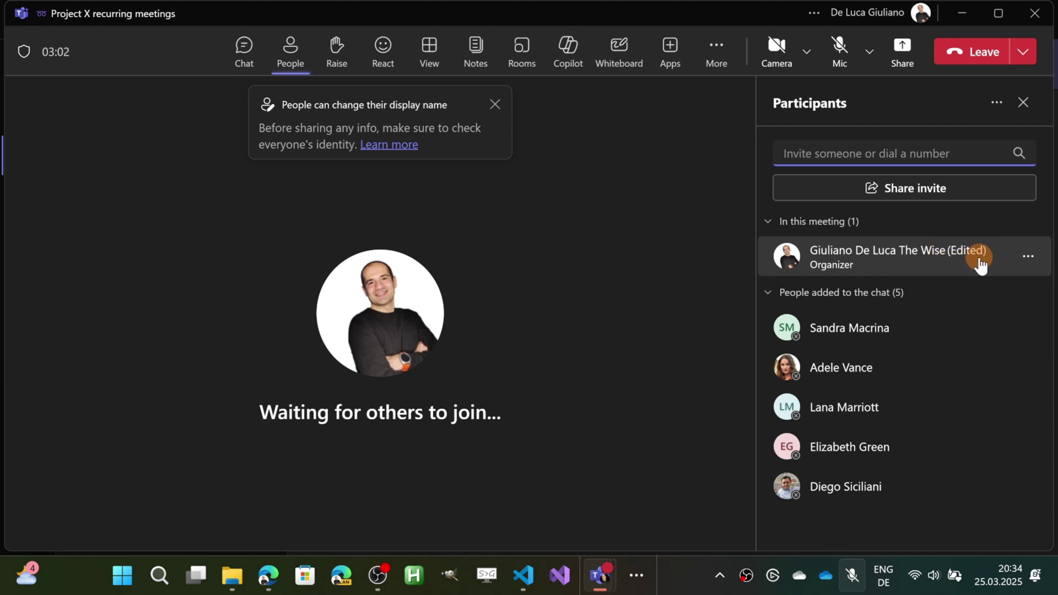
mouse_move(941, 327)
mouse_move(786, 253)
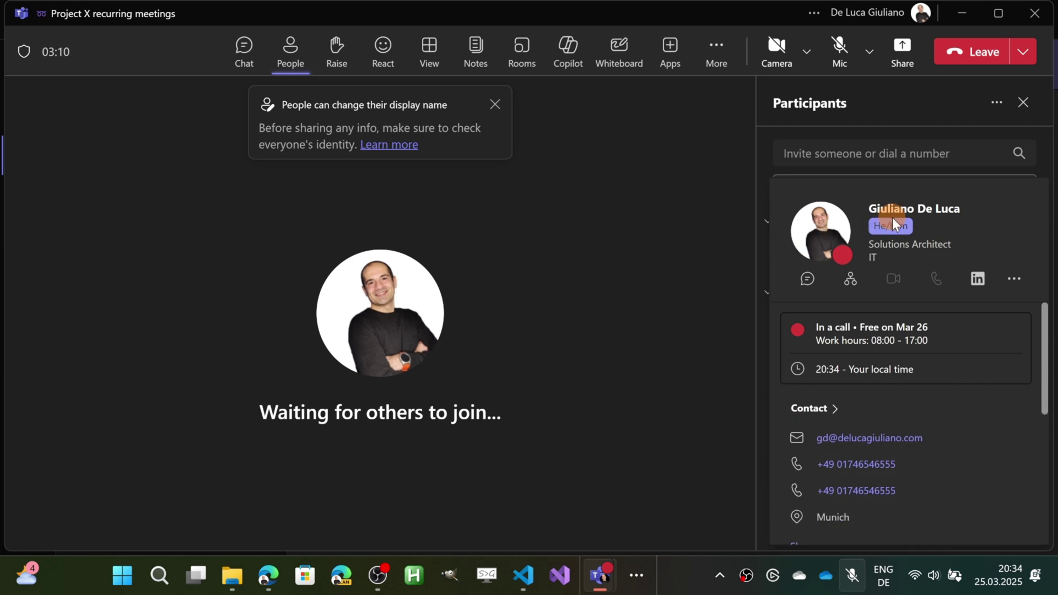